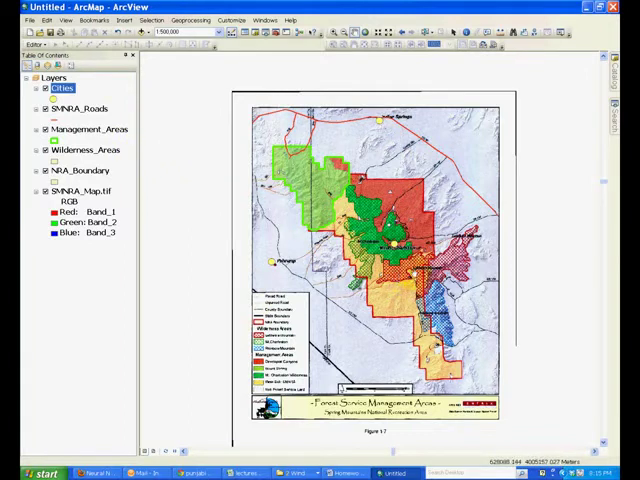
Start editing past the spatial reference warning, choose the Cities template, and zoom to Pahrump
{"action": "left_click", "coordinate": [36, 44]}
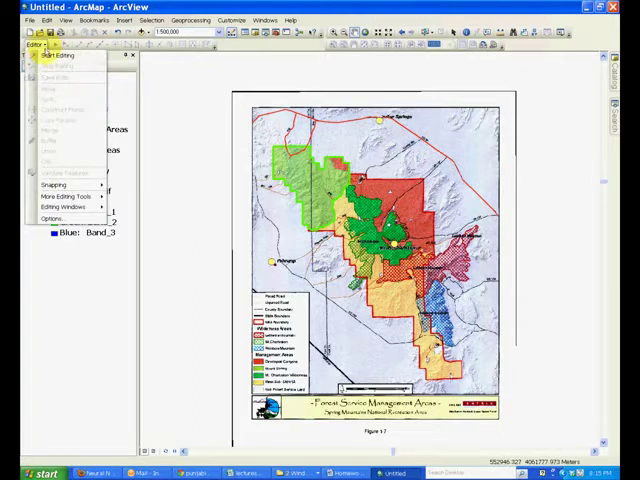
{"action": "left_click", "coordinate": [58, 55]}
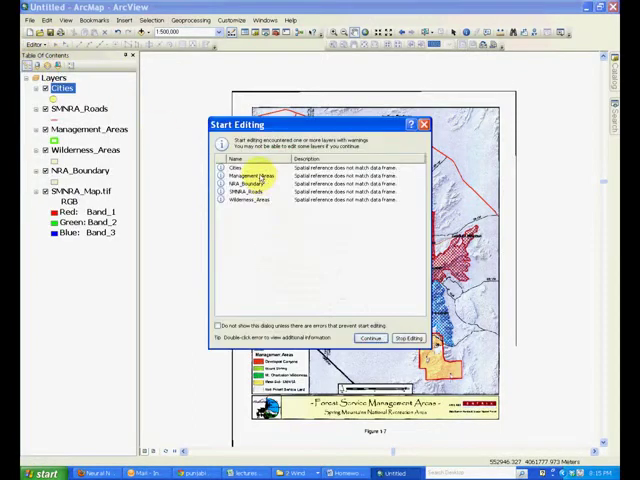
{"action": "left_click", "coordinate": [371, 338]}
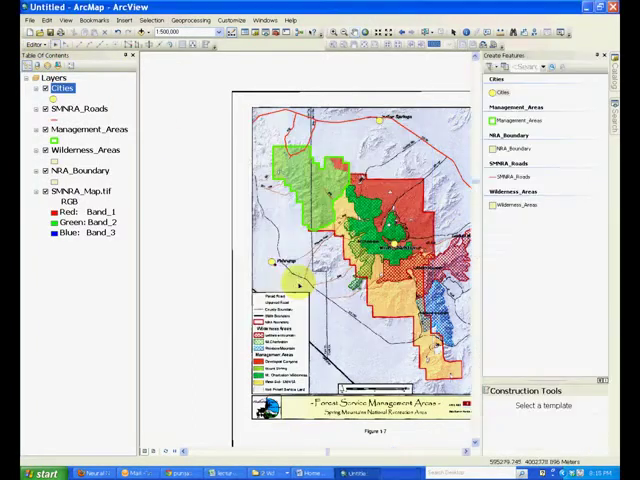
{"action": "left_click", "coordinate": [503, 95]}
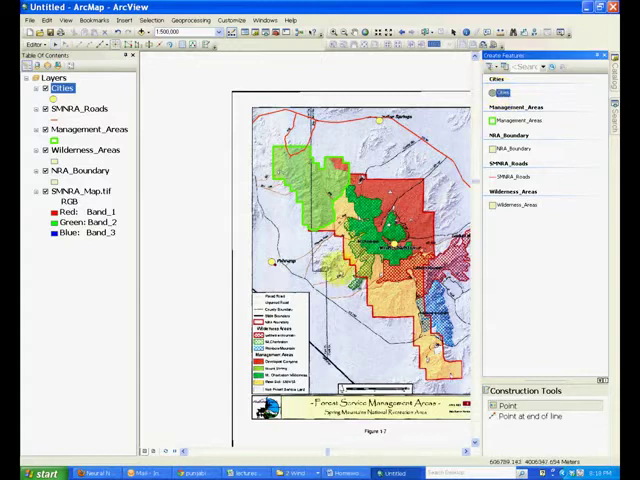
{"action": "left_click", "coordinate": [333, 31]}
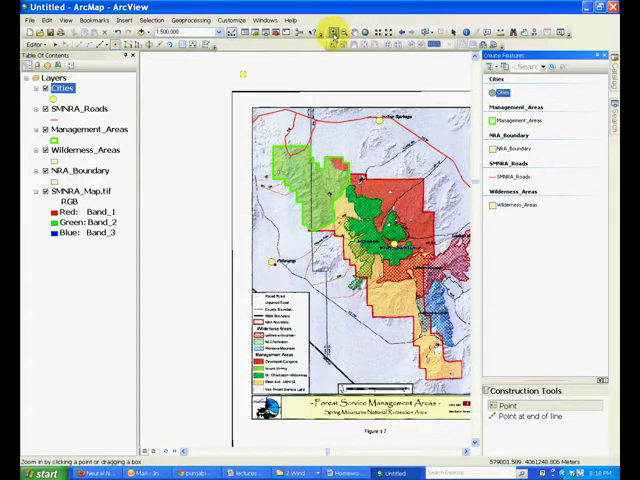
{"action": "left_click_drag", "start_coordinate": [246, 228], "coordinate": [300, 290]}
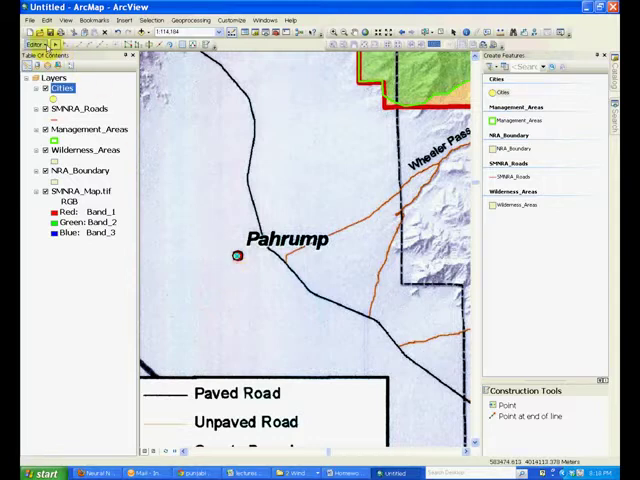
Save the edits made so far and select the SMNRA_Roads template
{"action": "left_click", "coordinate": [44, 45]}
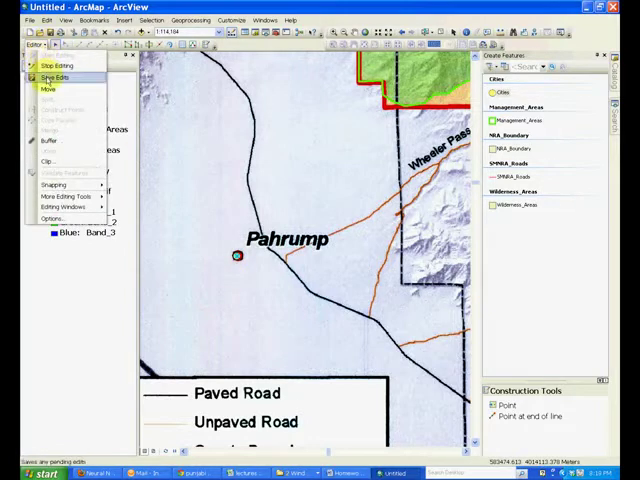
{"action": "left_click", "coordinate": [44, 78]}
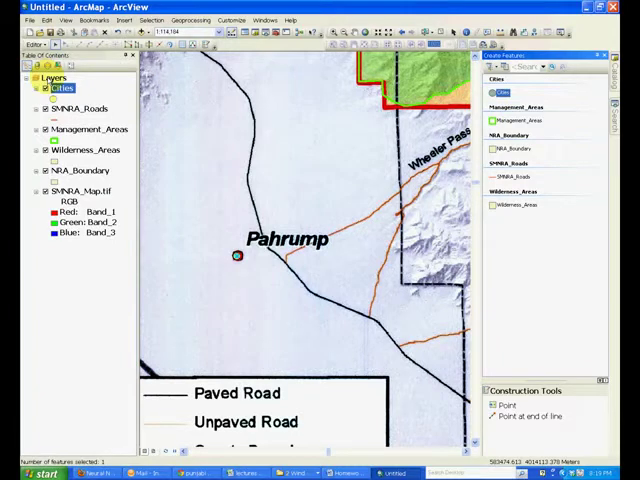
{"action": "left_click", "coordinate": [512, 176]}
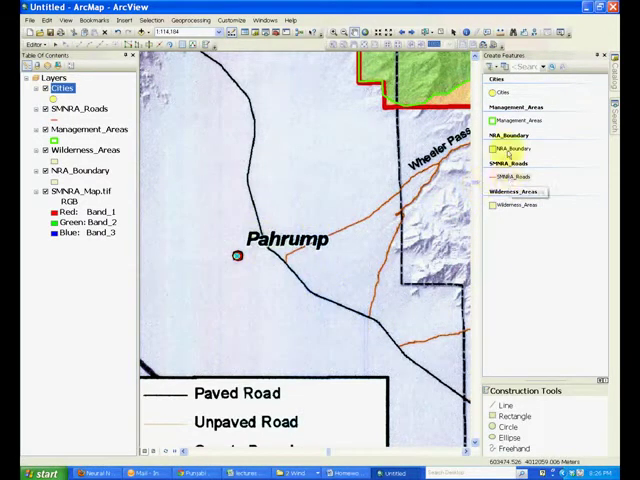
Pan south to the green management area and zoom in on the road at its corner
{"action": "left_click", "coordinate": [357, 32]}
{"action": "mouse_move", "coordinate": [354, 97]}
{"action": "left_mouse_down"}
{"action": "mouse_move", "coordinate": [325, 213]}
{"action": "mouse_move", "coordinate": [357, 371]}
{"action": "left_mouse_up"}
{"action": "left_click_drag", "start_coordinate": [381, 211], "coordinate": [367, 353]}
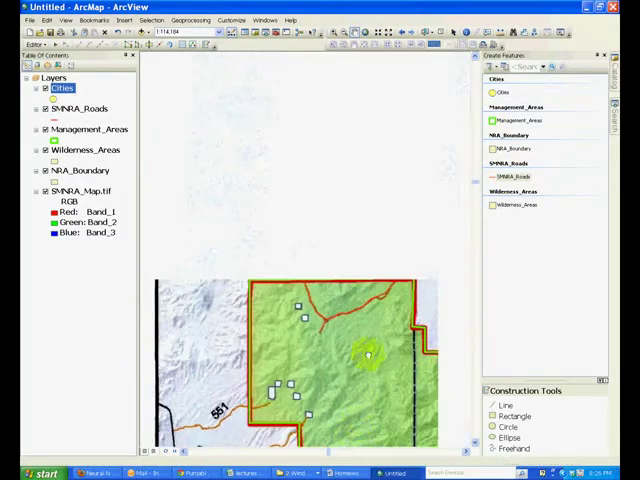
{"action": "left_click_drag", "start_coordinate": [428, 271], "coordinate": [370, 322]}
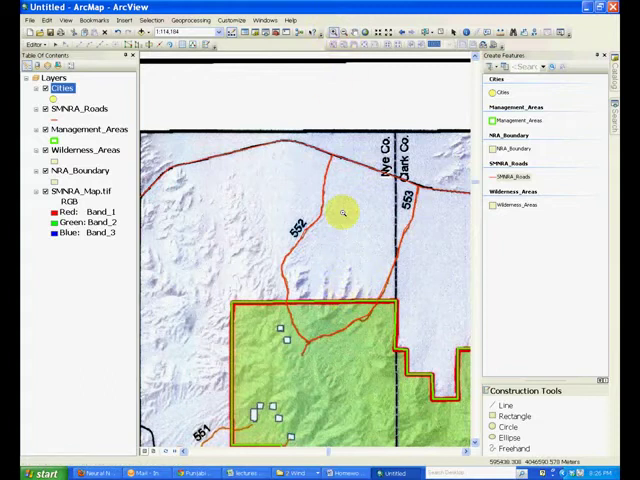
{"action": "left_click_drag", "start_coordinate": [330, 265], "coordinate": [420, 347]}
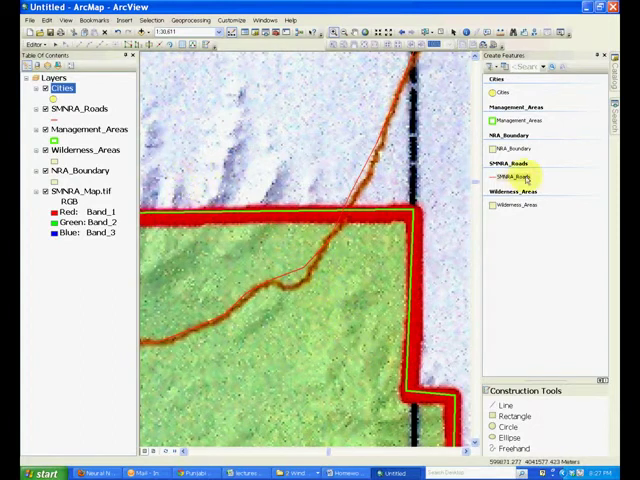
Select the SMNRA road crossing the green area, move its bend vertex onto the map road, and finish
{"action": "left_click", "coordinate": [515, 177]}
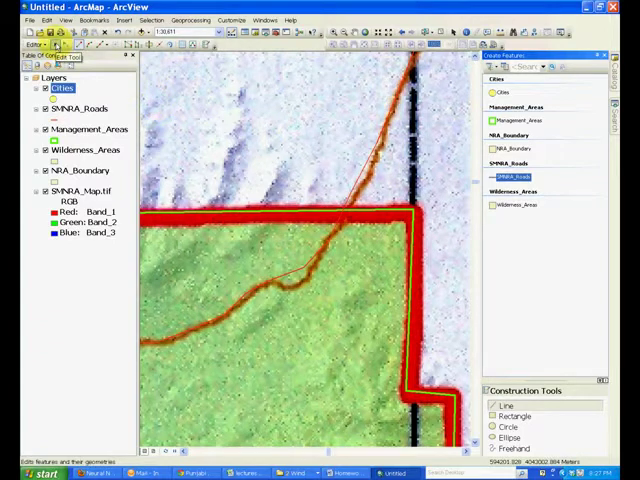
{"action": "left_click", "coordinate": [58, 45]}
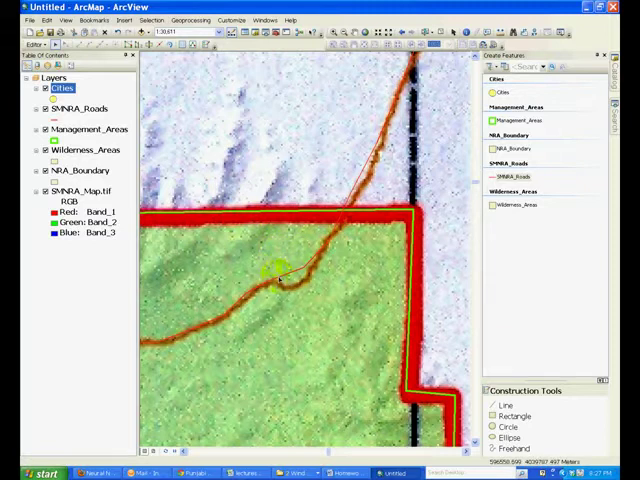
{"action": "left_click", "coordinate": [283, 283]}
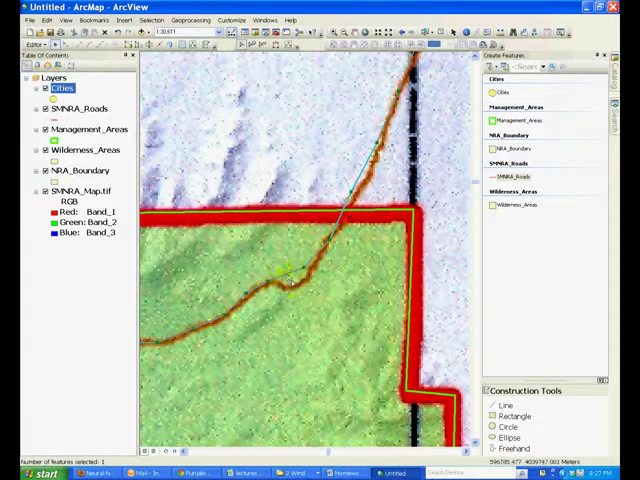
{"action": "left_click", "coordinate": [296, 320]}
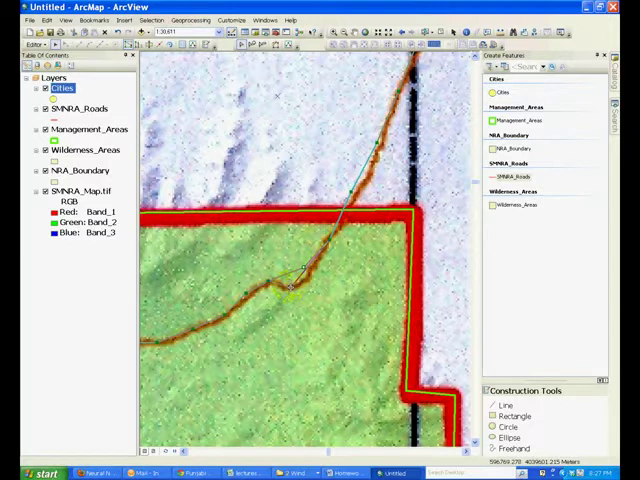
{"action": "left_click", "coordinate": [273, 284]}
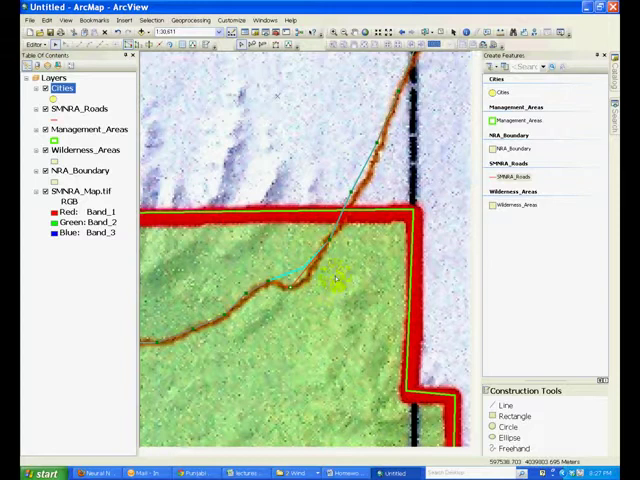
{"action": "key", "text": "F2"}
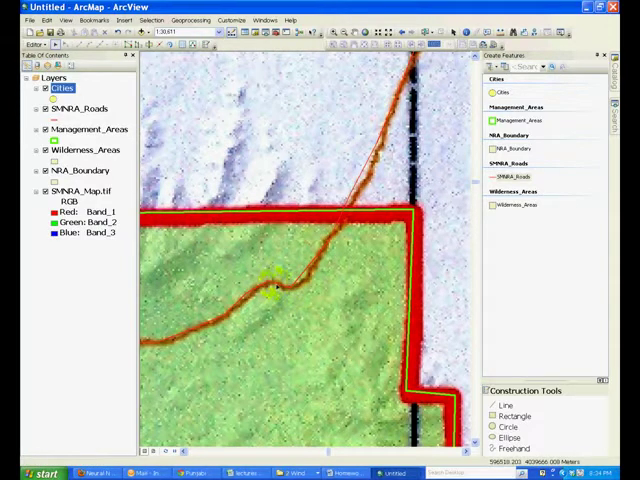
Reselect the road line and insert two vertices at its lower bend
{"action": "left_click", "coordinate": [275, 288]}
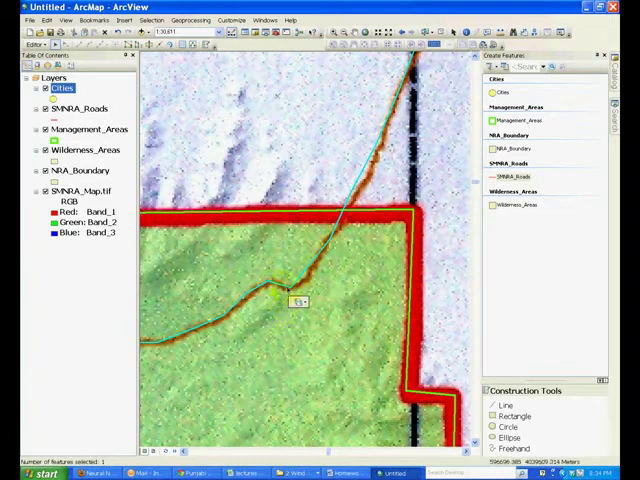
{"action": "left_click", "coordinate": [288, 291]}
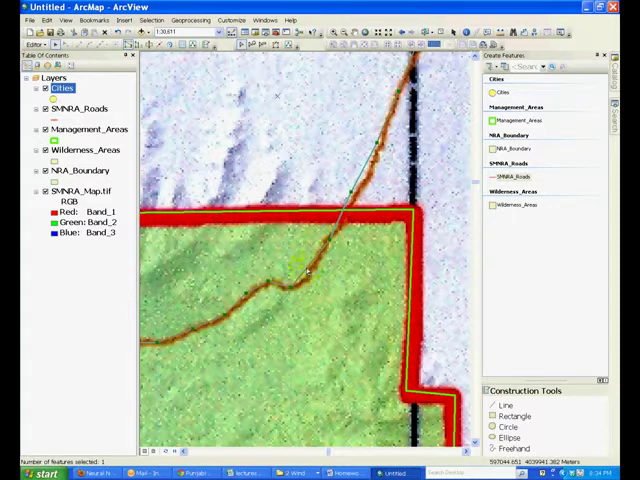
{"action": "right_click", "coordinate": [308, 270]}
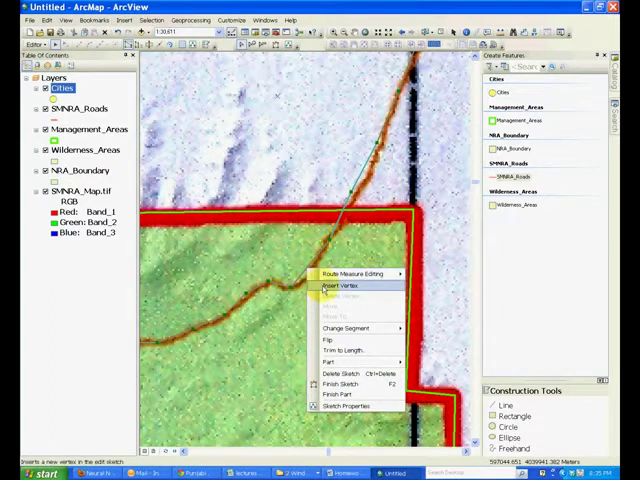
{"action": "left_click", "coordinate": [338, 286]}
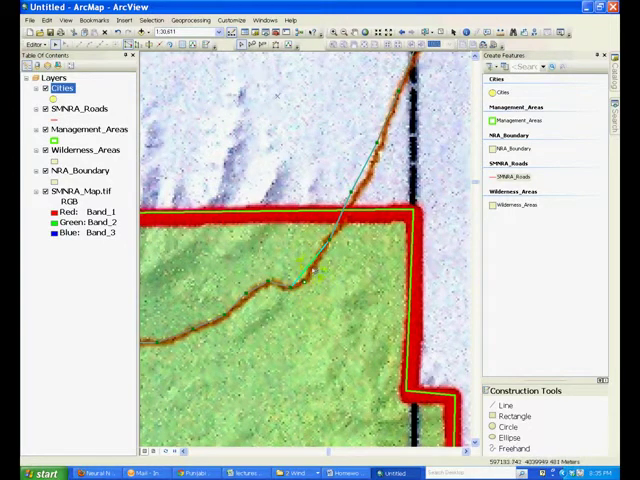
{"action": "right_click", "coordinate": [307, 264]}
{"action": "left_click", "coordinate": [336, 284]}
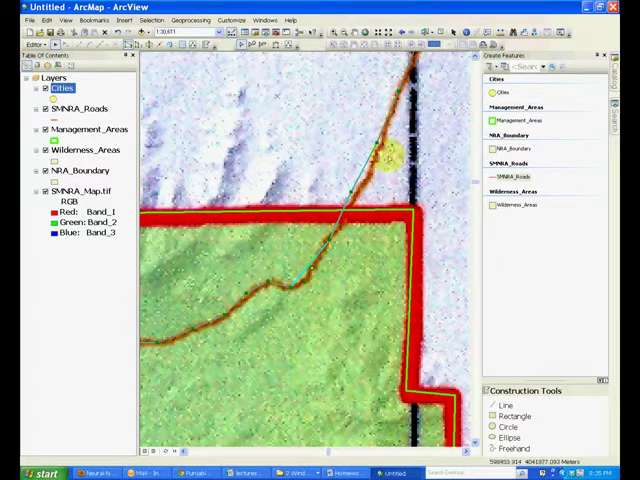
Insert vertices on the upper road stretch and at the boundary crossing, then finish the sketch
{"action": "right_click", "coordinate": [365, 160]}
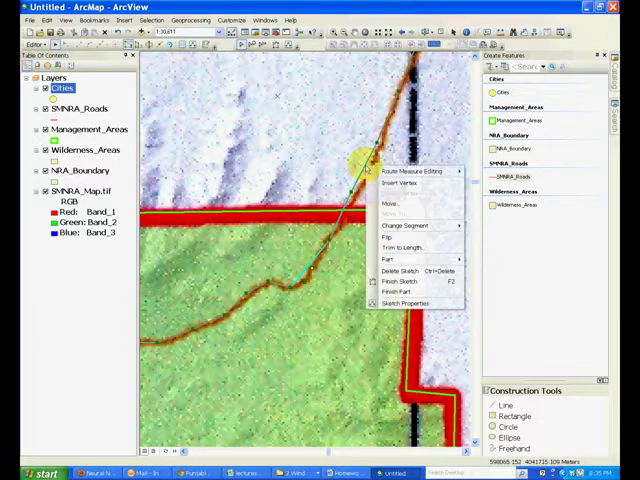
{"action": "left_click", "coordinate": [397, 181]}
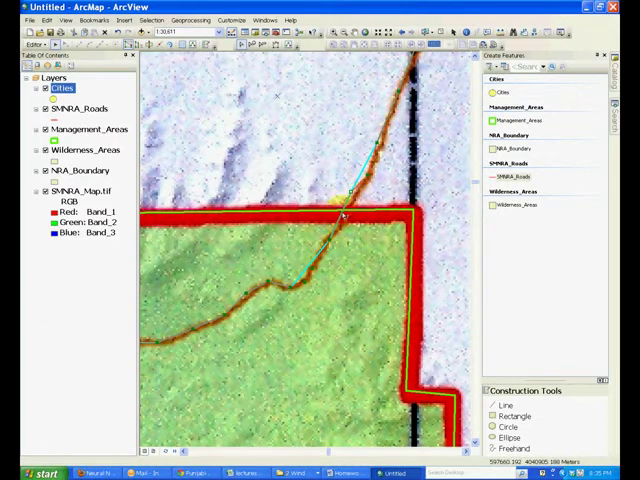
{"action": "right_click", "coordinate": [343, 215]}
{"action": "left_click", "coordinate": [374, 227]}
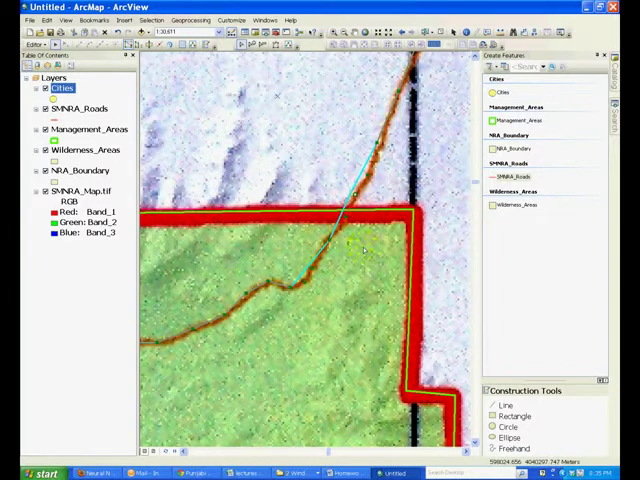
{"action": "key", "text": "F2"}
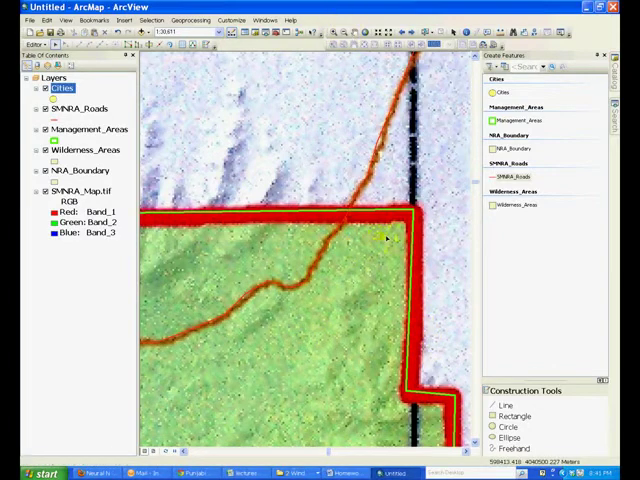
Drag the management-area boundary's corner vertices onto the red area's edge, undoing one misplaced move
{"action": "left_click", "coordinate": [358, 34]}
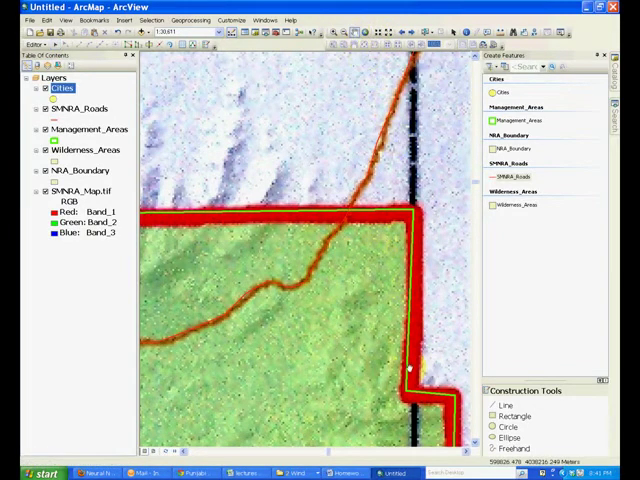
{"action": "left_click_drag", "start_coordinate": [300, 250], "coordinate": [200, 100]}
{"action": "left_click_drag", "start_coordinate": [250, 150], "coordinate": [350, 300]}
{"action": "mouse_move", "coordinate": [250, 200]}
{"action": "left_mouse_down"}
{"action": "mouse_move", "coordinate": [378, 285]}
{"action": "mouse_move", "coordinate": [250, 220]}
{"action": "mouse_move", "coordinate": [320, 400]}
{"action": "left_mouse_up"}
{"action": "mouse_move", "coordinate": [290, 265]}
{"action": "left_mouse_down"}
{"action": "mouse_move", "coordinate": [250, 250]}
{"action": "mouse_move", "coordinate": [200, 175]}
{"action": "left_mouse_up"}
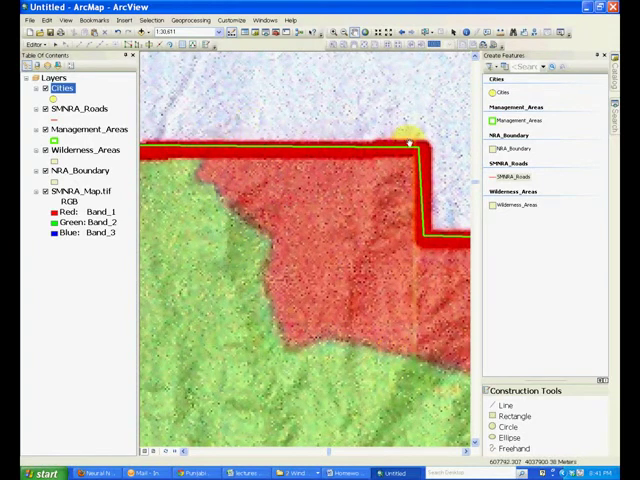
{"action": "left_click", "coordinate": [57, 45]}
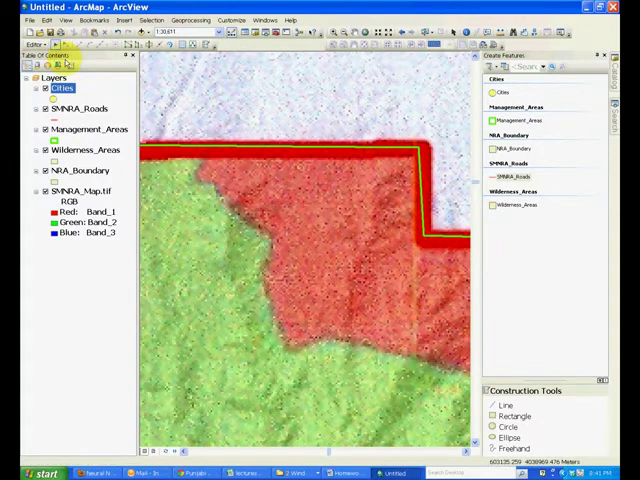
{"action": "left_click", "coordinate": [293, 150]}
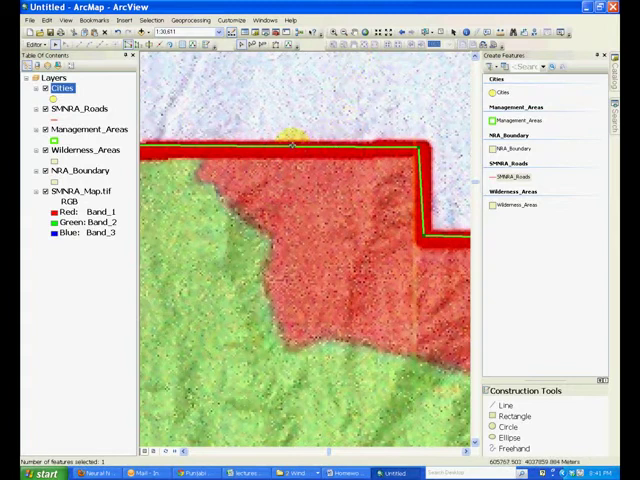
{"action": "left_click_drag", "start_coordinate": [293, 148], "coordinate": [243, 210]}
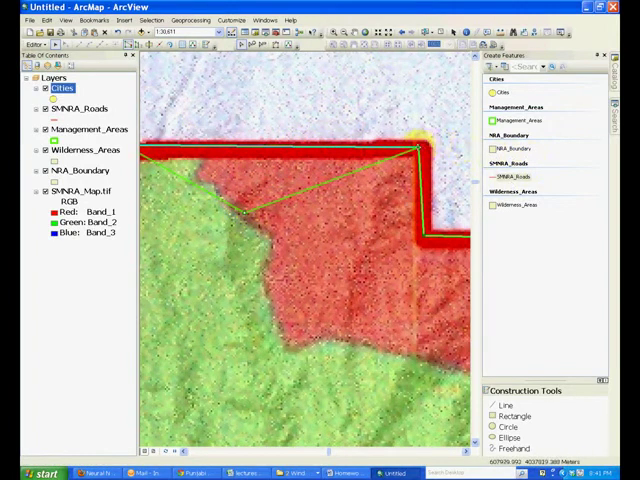
{"action": "key", "text": "ctrl+z"}
{"action": "left_click_drag", "start_coordinate": [418, 148], "coordinate": [432, 242]}
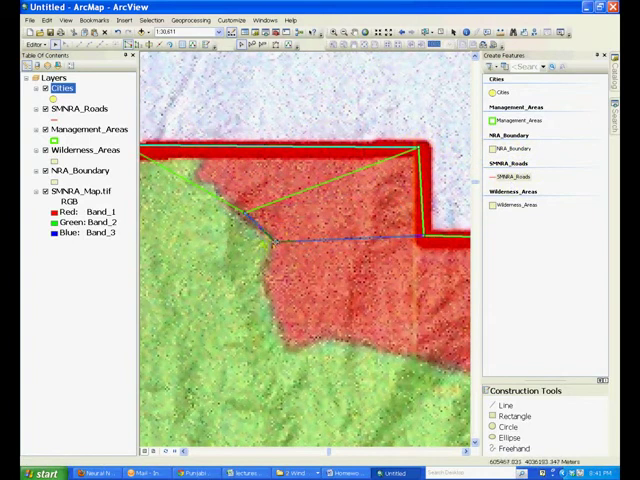
{"action": "left_click_drag", "start_coordinate": [273, 240], "coordinate": [285, 345]}
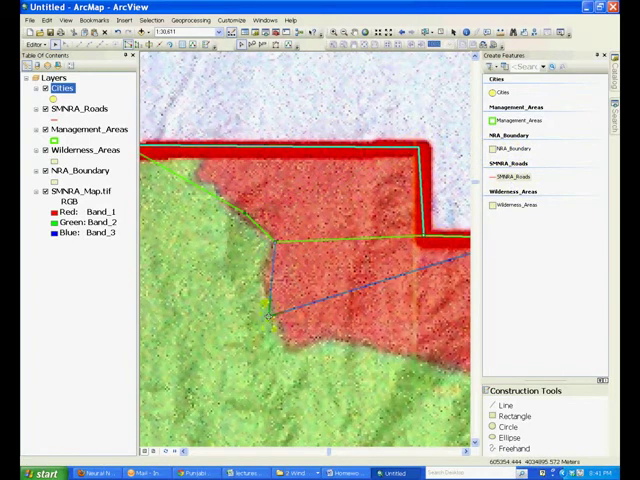
{"action": "left_click", "coordinate": [285, 345]}
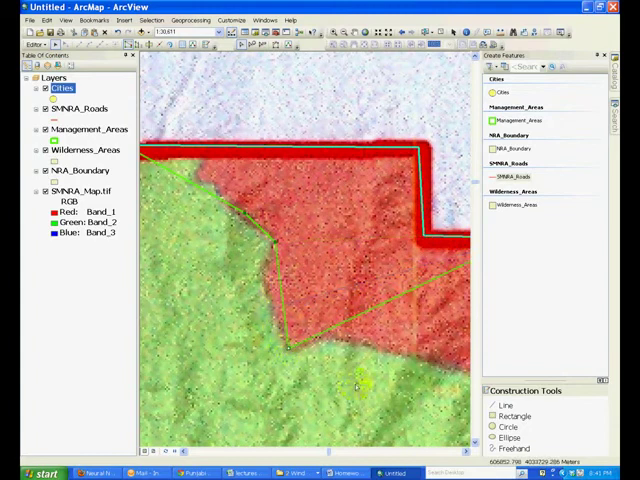
Insert vertices on the lower and slanted boundary segments
{"action": "left_click_drag", "start_coordinate": [423, 456], "coordinate": [300, 456]}
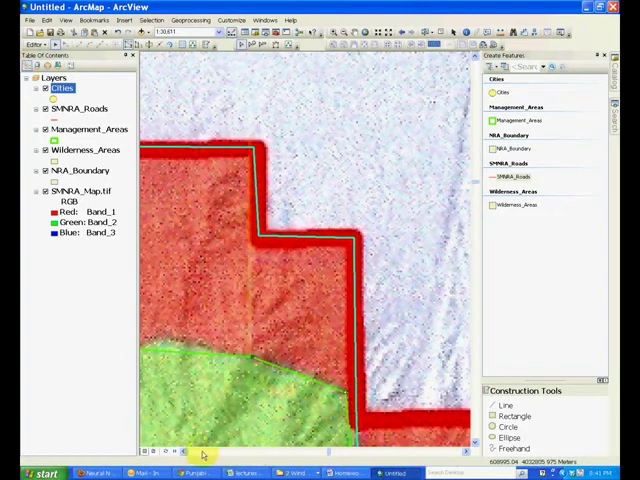
{"action": "scroll", "coordinate": [265, 440], "scroll_direction": "left", "scroll_amount": 3}
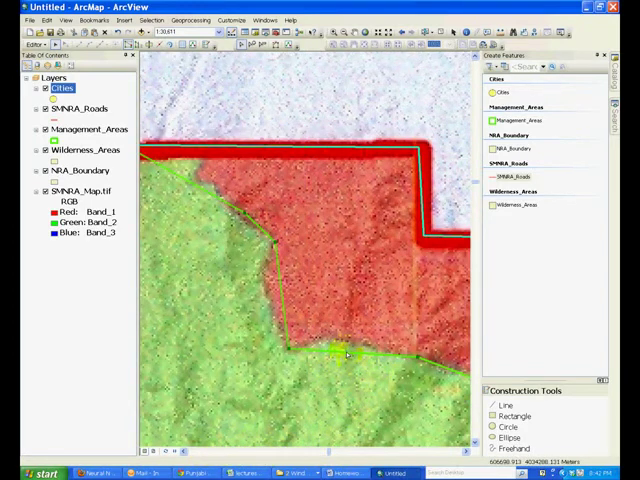
{"action": "right_click", "coordinate": [345, 352]}
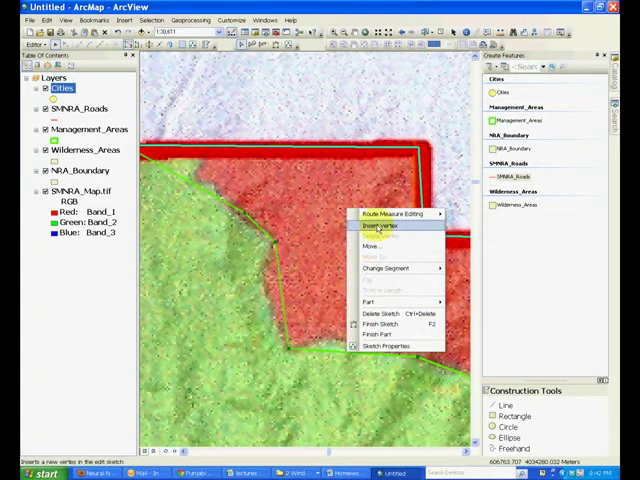
{"action": "left_click", "coordinate": [378, 226]}
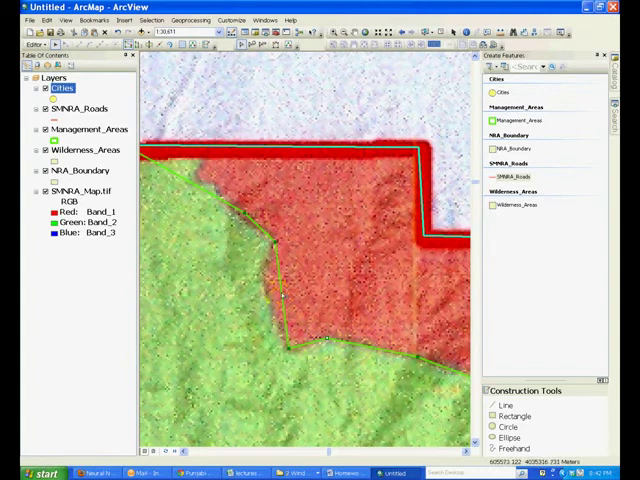
{"action": "right_click", "coordinate": [295, 315]}
{"action": "left_click", "coordinate": [313, 318]}
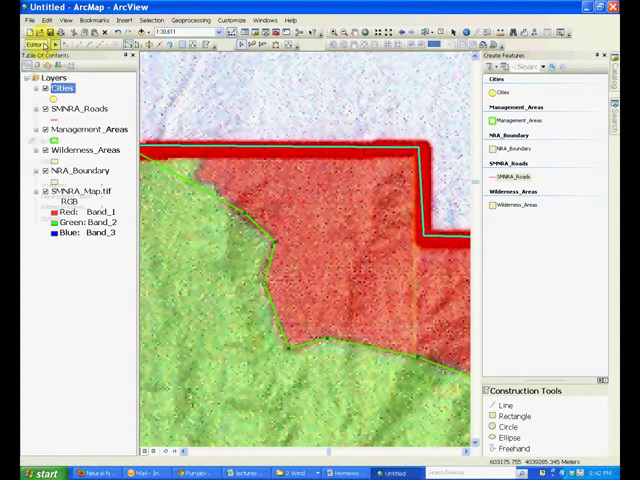
Save the city, road and boundary edits from the Editor menu
{"action": "left_click", "coordinate": [36, 45]}
{"action": "left_click", "coordinate": [50, 77]}
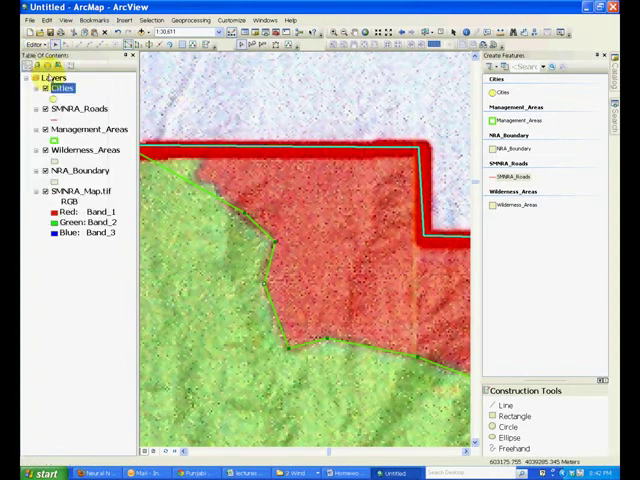